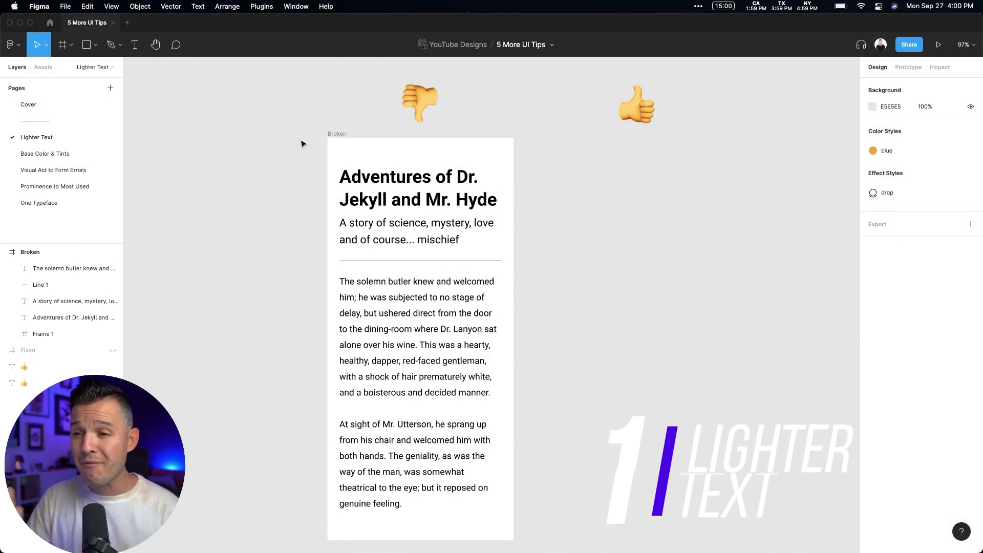
# Zoom in on the Broken Dr. Jekyll and Mr. Hyde article card and scroll to its body text.
pyautogui.moveTo(274, 117); pyautogui.dragTo(789, 518)
pyautogui.scroll(-4, 749, 486)
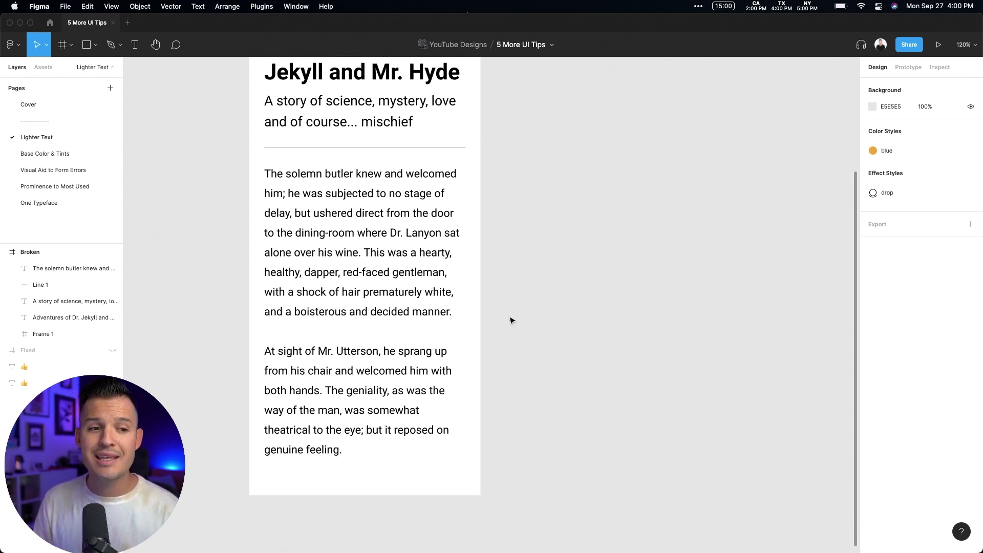
# Unhide the Fixed article card and confirm its body text uses the softer 4F4F4F grey.
pyautogui.click(113, 351)
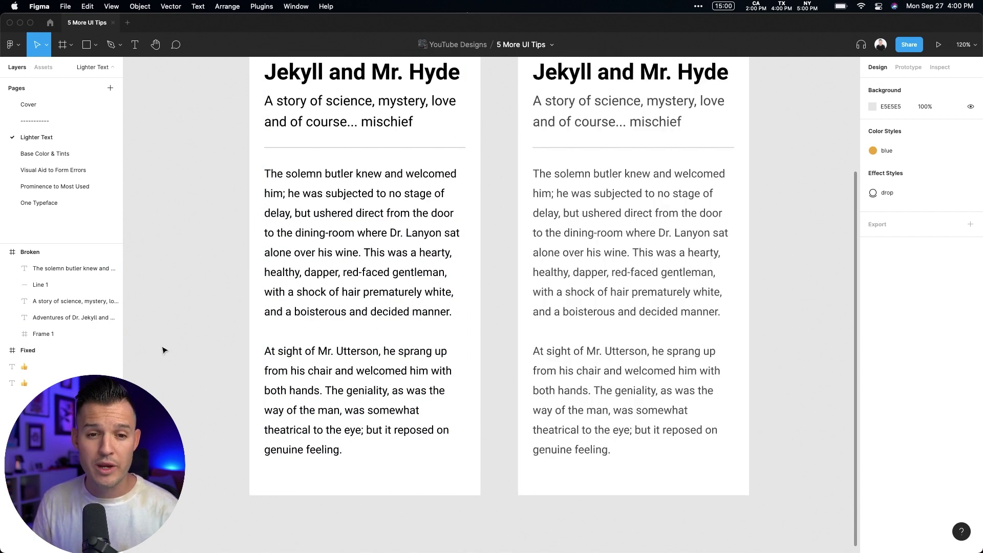
pyautogui.scroll(2, 742, 261)
pyautogui.click(560, 213)
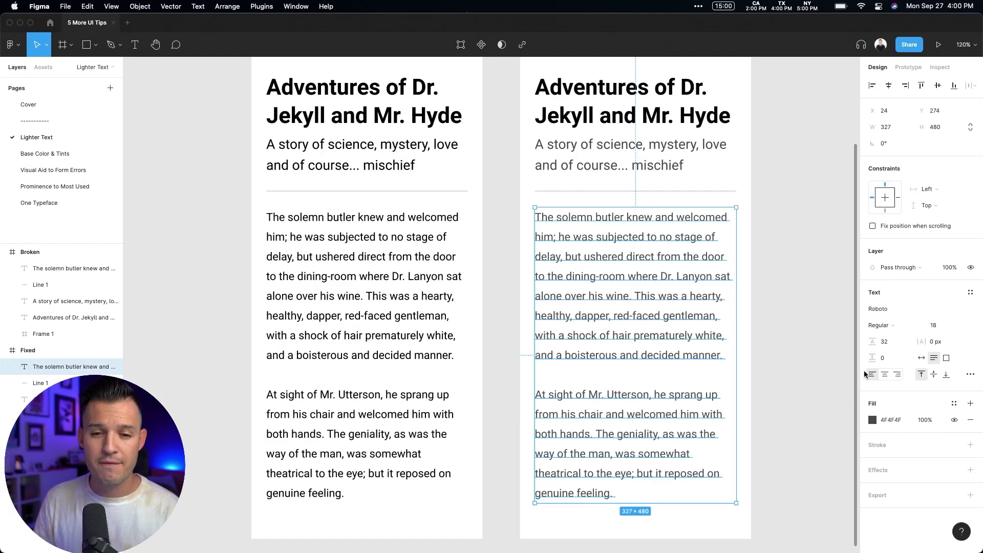
pyautogui.click(785, 356)
pyautogui.scroll(1, 785, 269)
pyautogui.hscroll(-1, 785, 270)
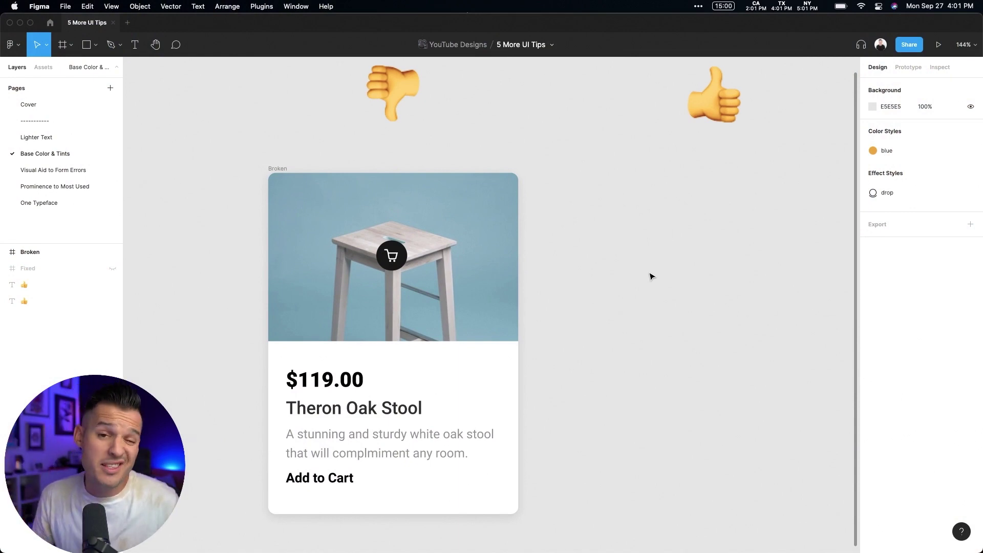
# Unhide the Fixed stool card with its purple-tinted image, purple price and purple Add to Cart.
pyautogui.scroll(5, 650, 275)
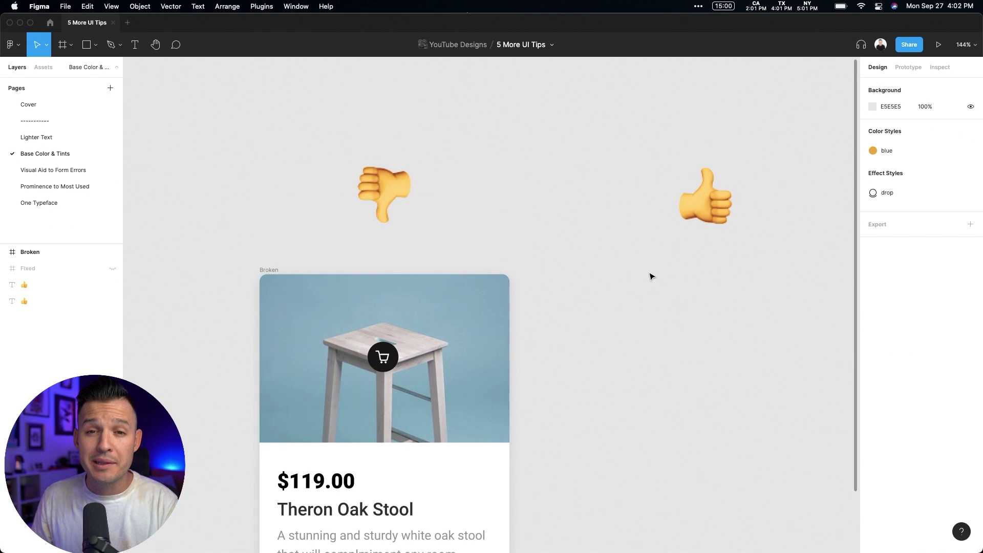
pyautogui.scroll(-8, 717, 204)
pyautogui.scroll(1, 725, 137)
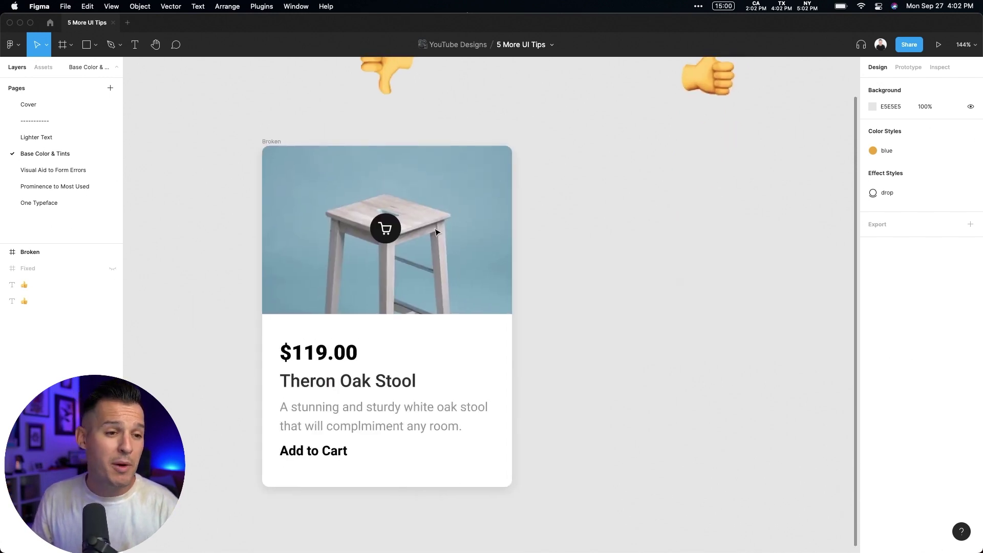
pyautogui.click(113, 268)
pyautogui.hscroll(3, 532, 290)
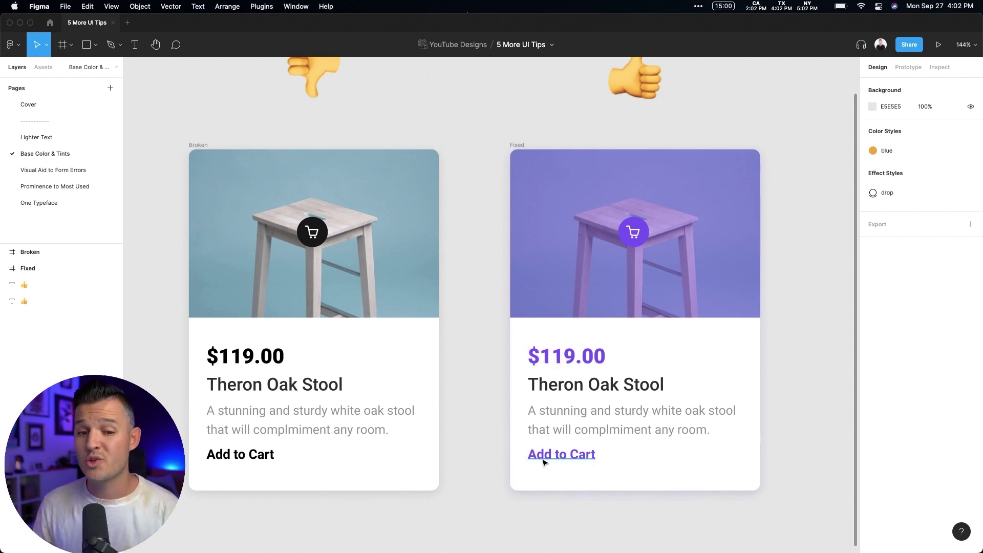
# Set the Fixed card's purple image overlay to 80%, then 70% opacity.
pyautogui.click(697, 287)
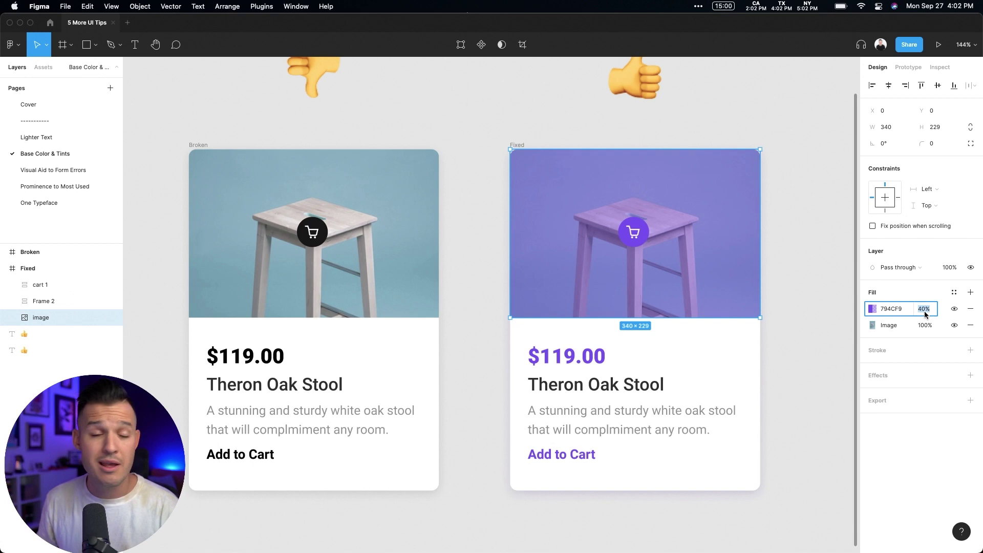
pyautogui.write('80')
pyautogui.press('Return')
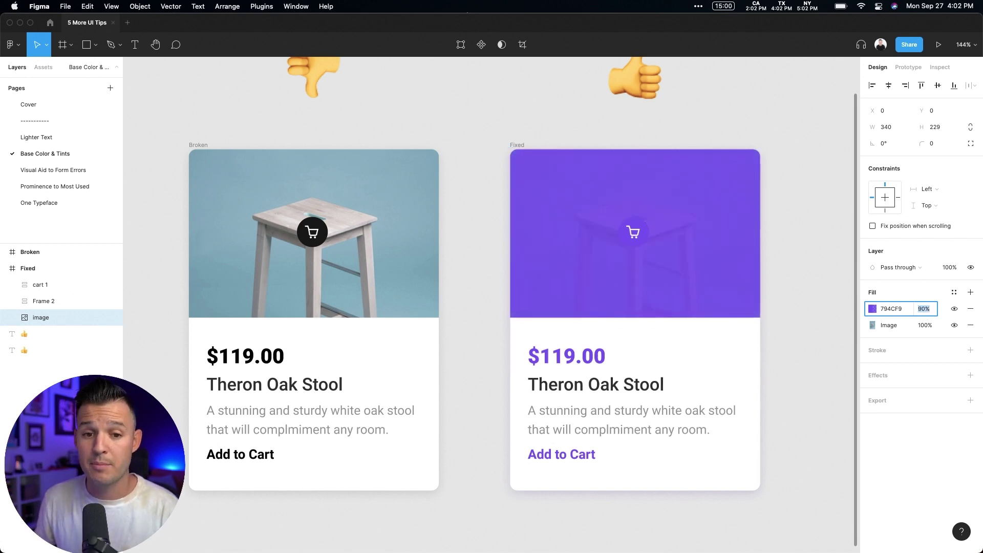
pyautogui.write('70')
pyautogui.press('Return')
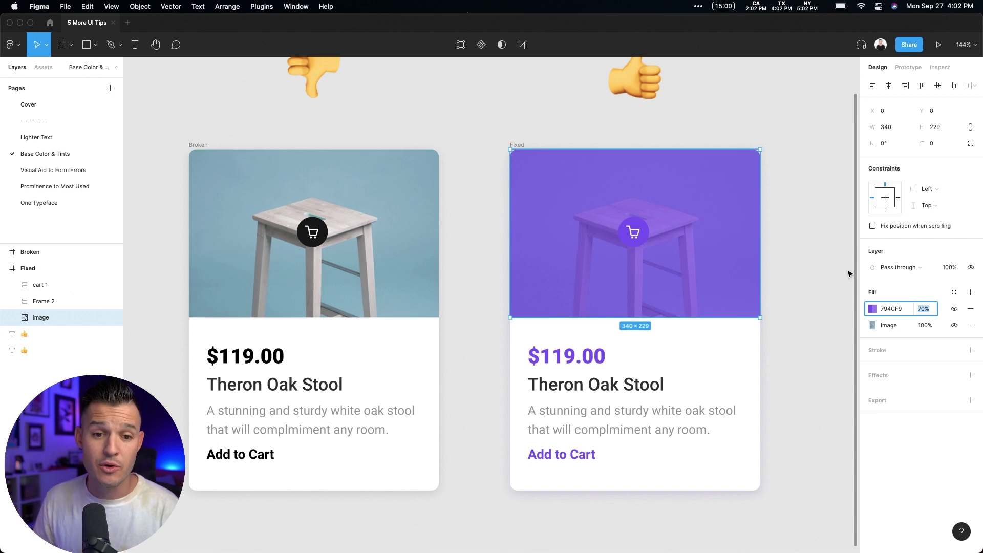
# Change the cart button's fill to black (000000).
pyautogui.click(629, 244)
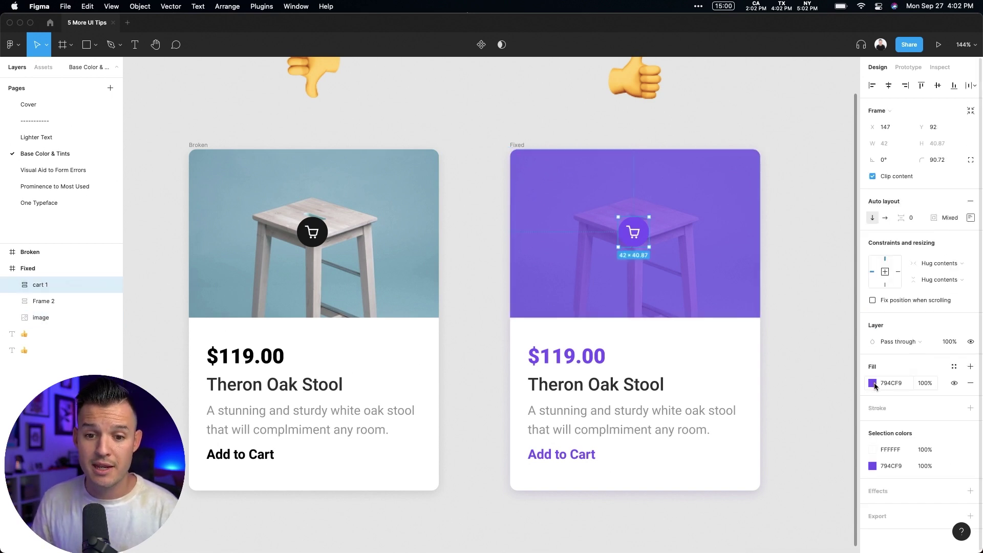
pyautogui.click(872, 383)
pyautogui.write('000000')
pyautogui.press('Return')
pyautogui.click(785, 225)
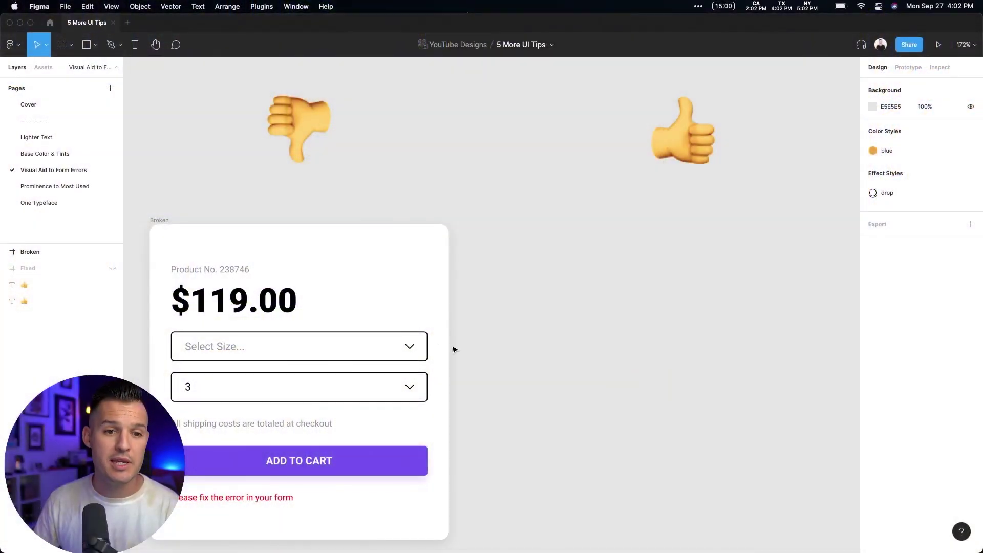
# Zoom in and out on the Broken form card, then unhide the Fixed form card beside it.
pyautogui.moveTo(536, 370); pyautogui.dragTo(653, 318)
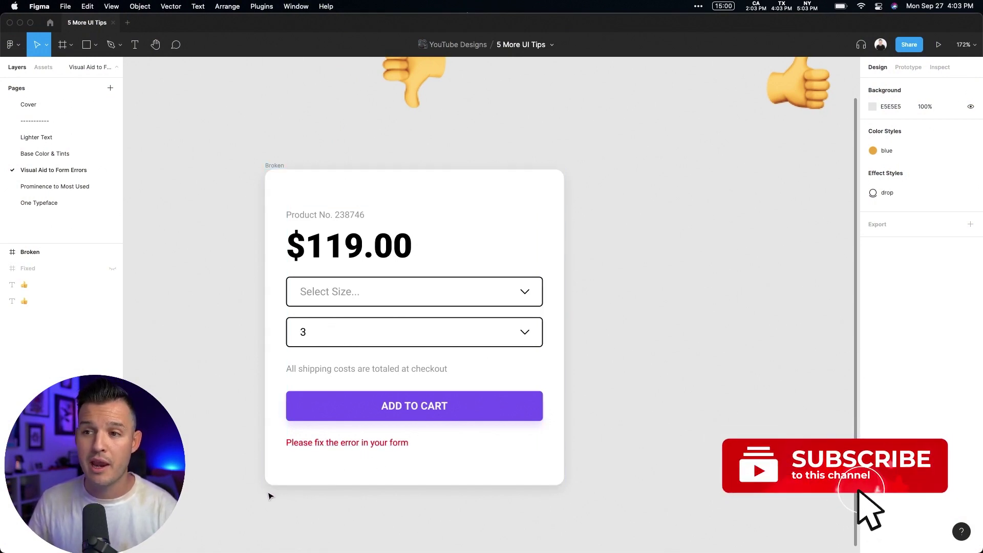
pyautogui.moveTo(261, 490); pyautogui.dragTo(557, 220)
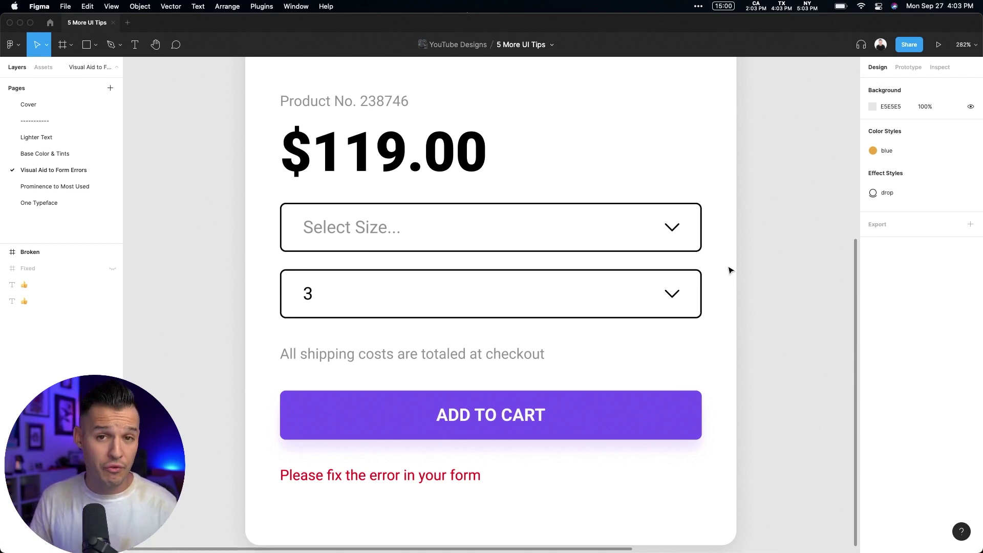
pyautogui.hotkey('shift', '0')
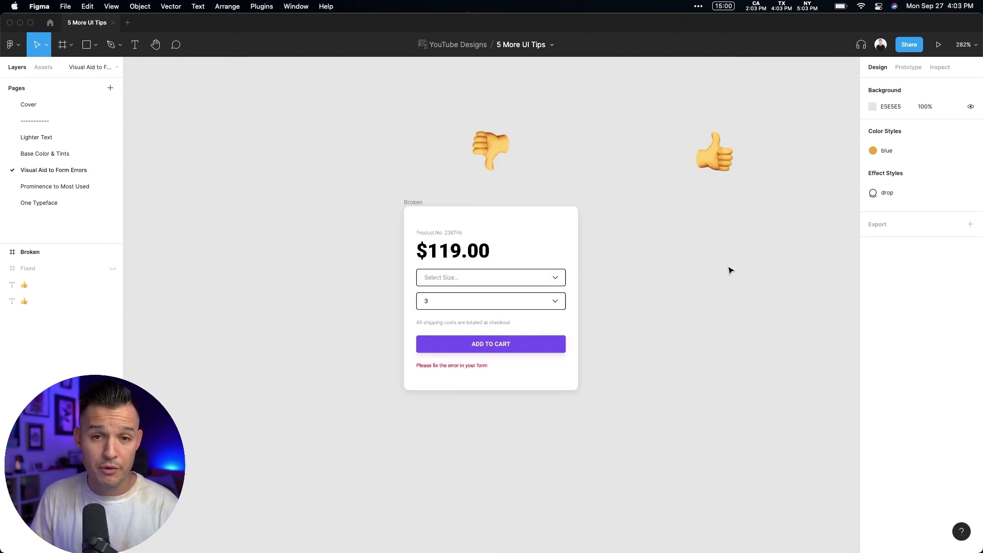
pyautogui.hscroll(5, 745, 268)
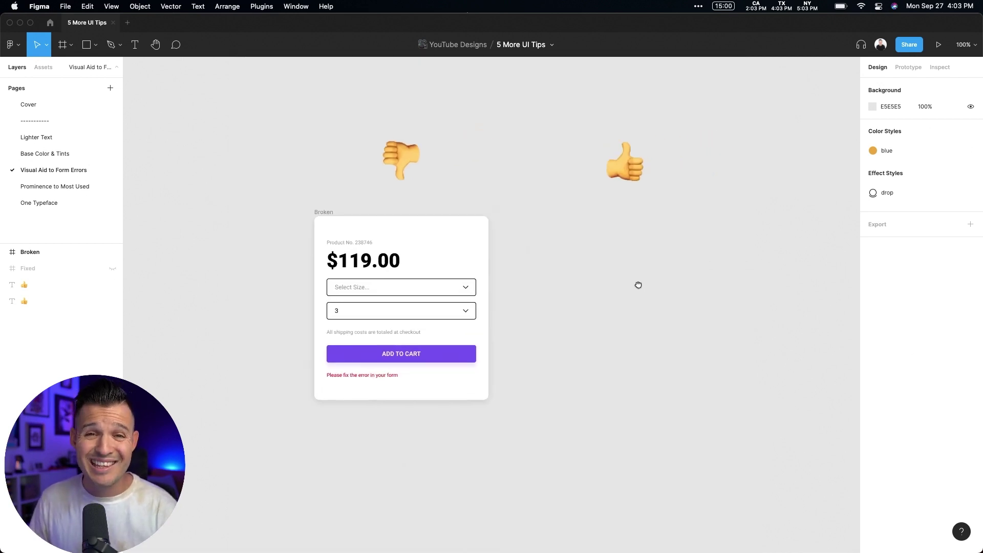
pyautogui.click(112, 268)
# Zoom in on the Fixed form card's red-outlined size field and size reminder tooltip.
pyautogui.moveTo(490, 201); pyautogui.dragTo(783, 411)
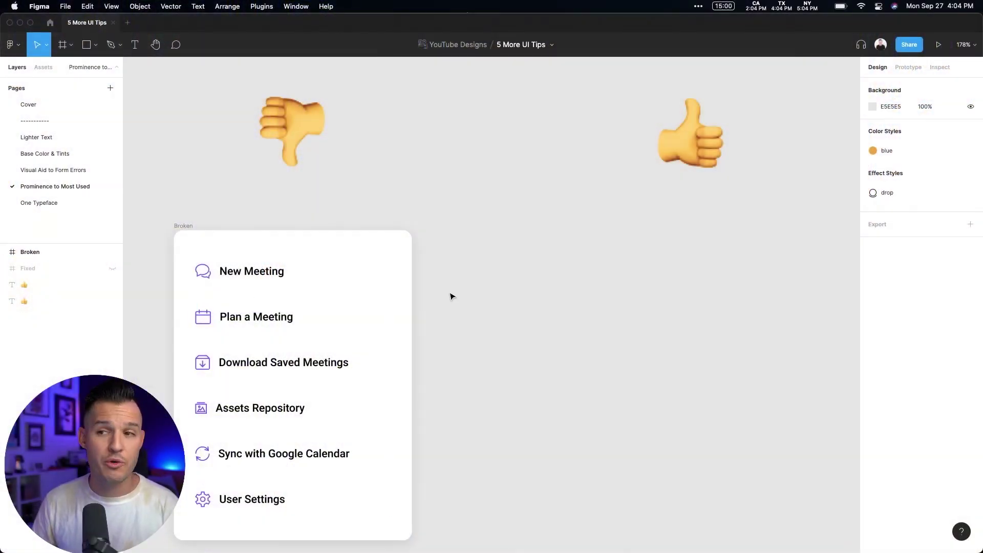
# Pan across the meeting menu card to bring the right side of the page into view.
pyautogui.moveTo(450, 294); pyautogui.dragTo(632, 281)
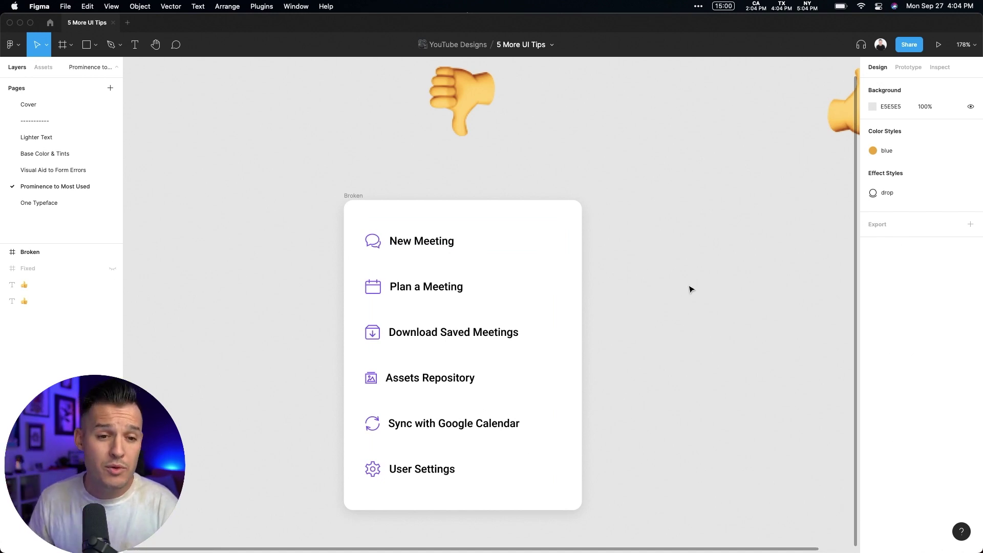
pyautogui.moveTo(690, 290); pyautogui.dragTo(568, 289)
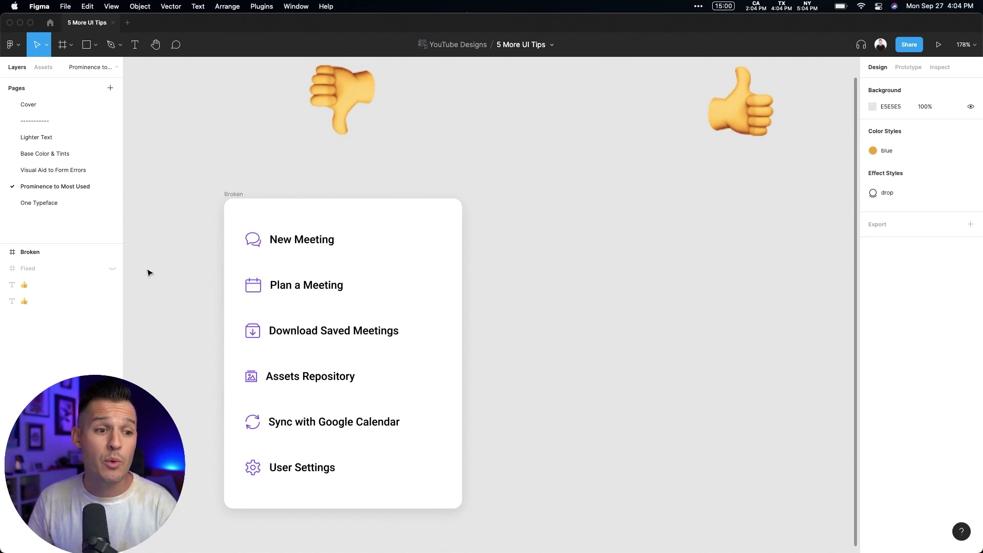
pyautogui.moveTo(506, 281); pyautogui.dragTo(454, 276)
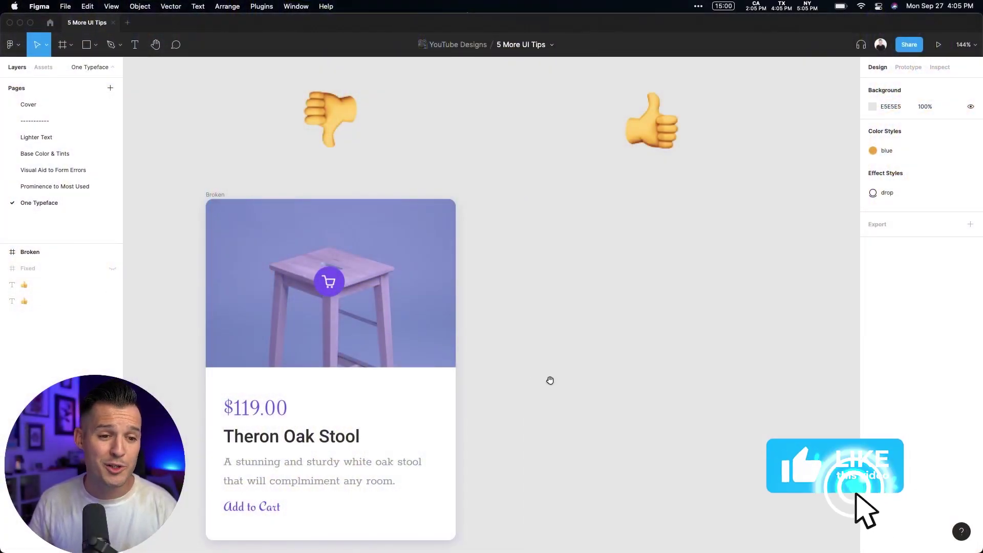
# Inspect the Broken stool card's mixed fonts: price, name, description and Add to Cart text.
pyautogui.scroll(-2, 568, 358)
pyautogui.hscroll(-2, 568, 359)
pyautogui.hscroll(-3, 572, 341)
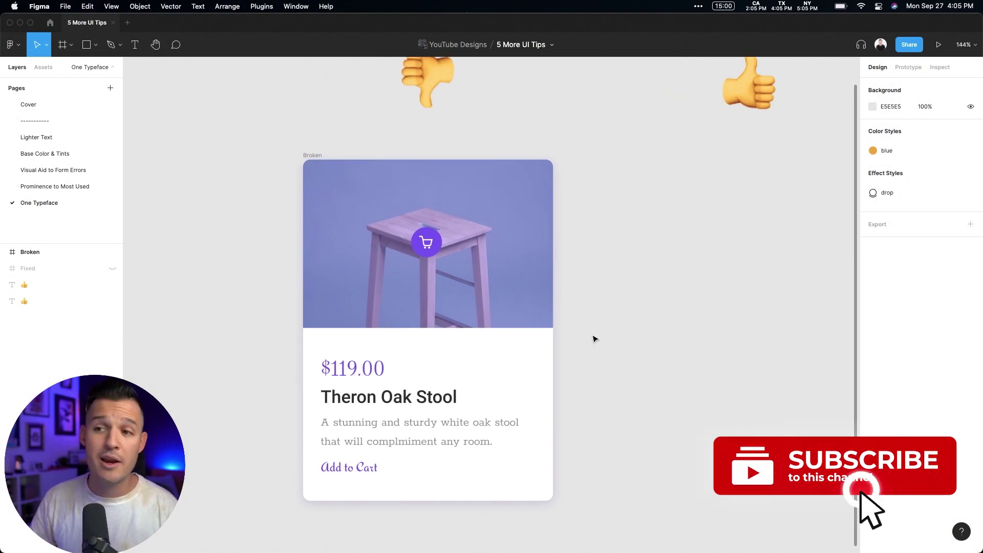
pyautogui.click(358, 375)
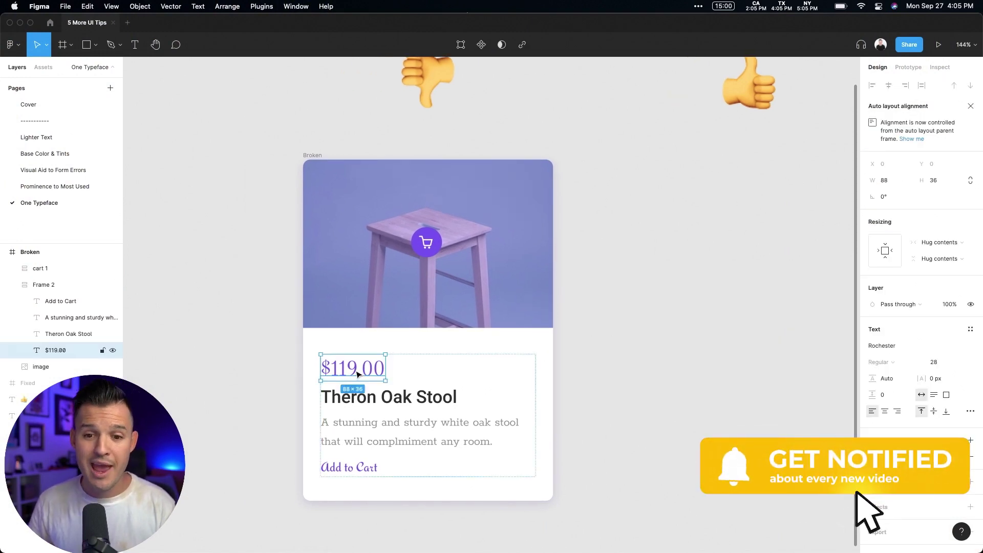
pyautogui.click(361, 401)
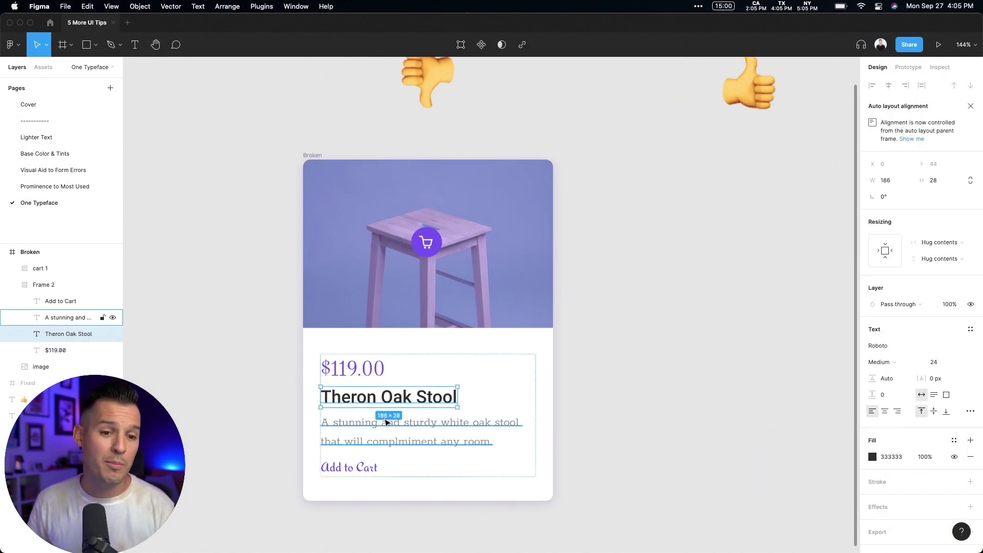
pyautogui.click(384, 421)
pyautogui.click(373, 466)
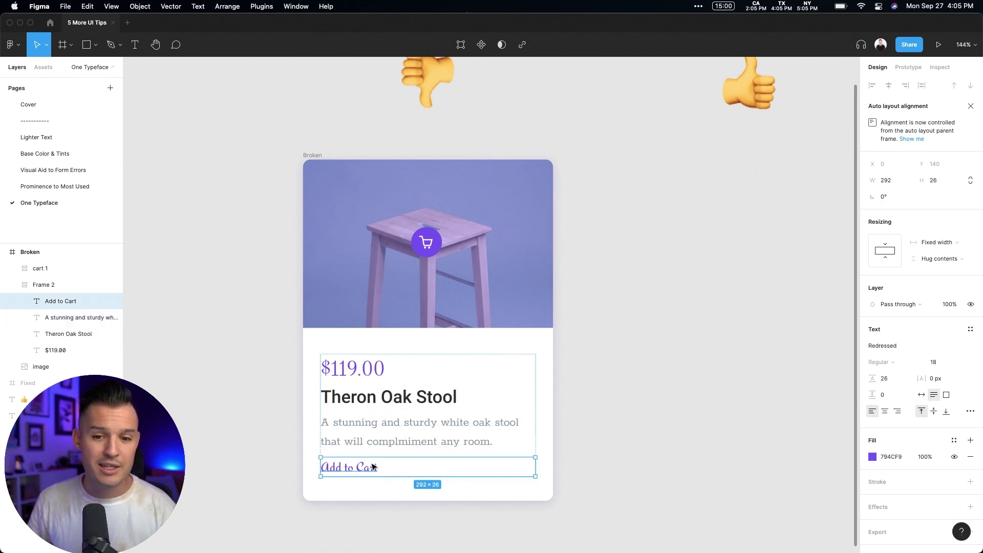
pyautogui.click(293, 291)
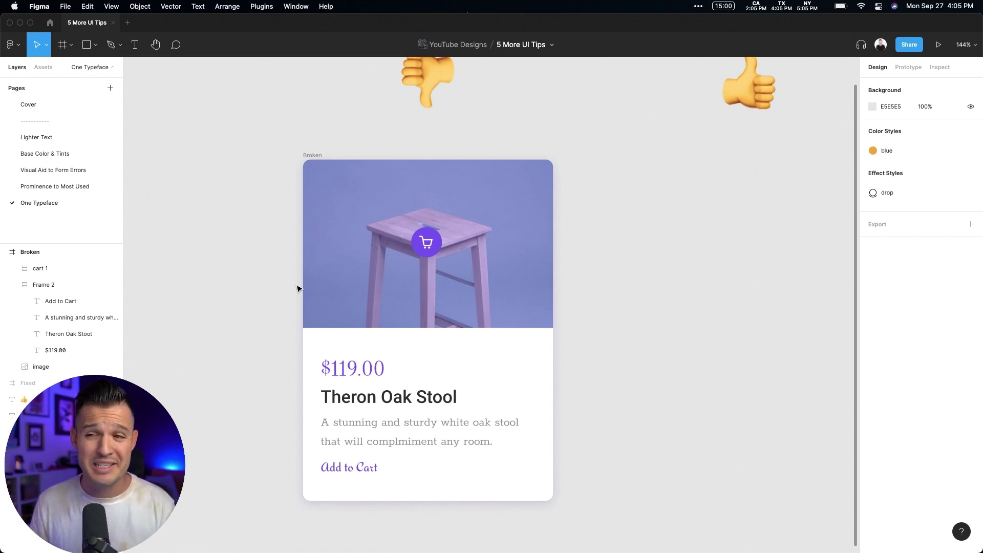
pyautogui.hscroll(3, 293, 283)
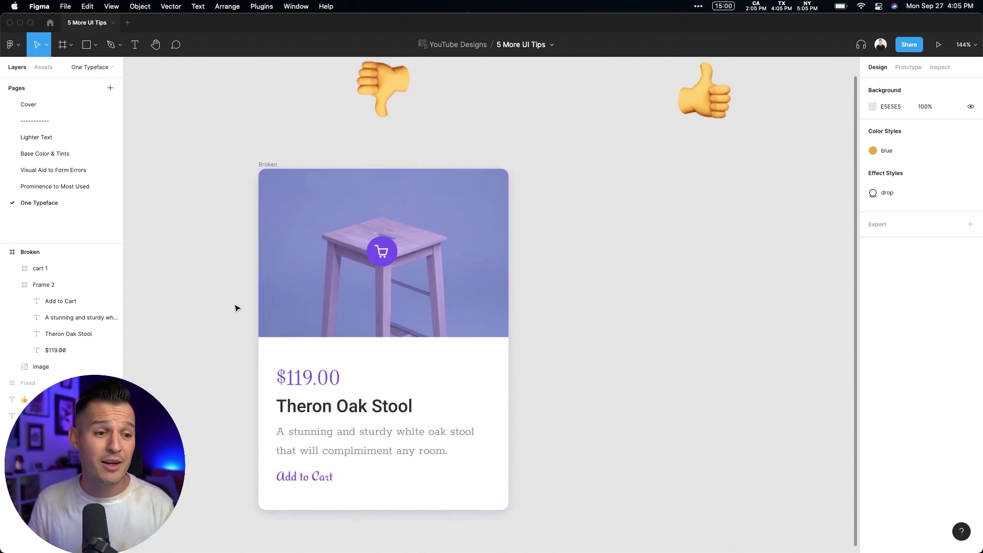
# Unhide the Fixed stool card with Ctrl+Shift+H and confirm its $119.00 price uses Roboto.
pyautogui.hotkey('ctrl', 'shift', 'h')
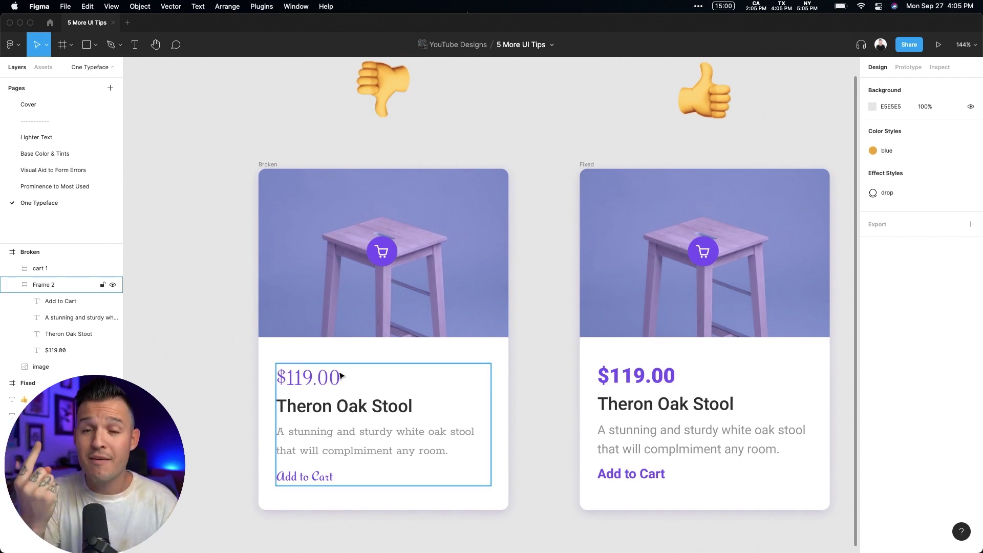
pyautogui.keyDown('super'); pyautogui.click(619, 377); pyautogui.keyUp('super')
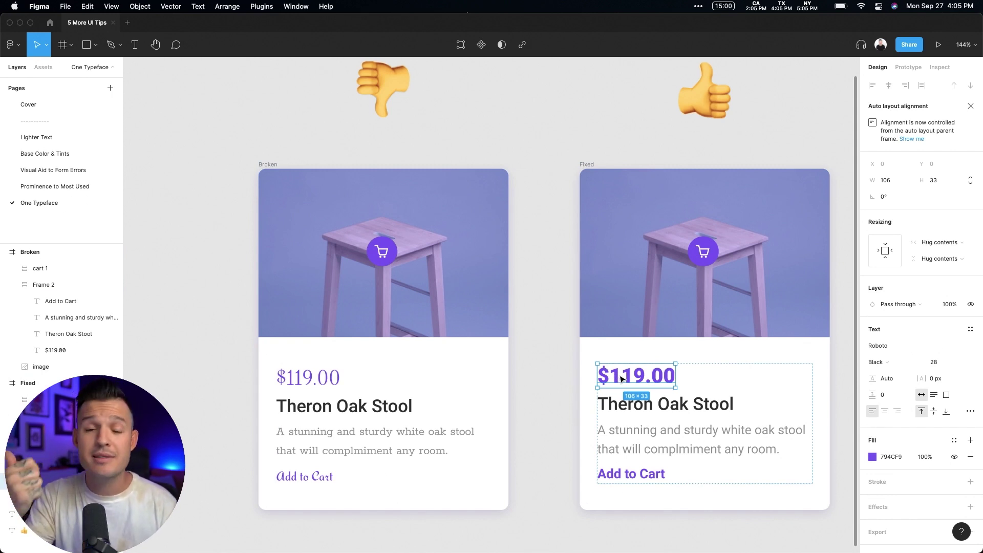
pyautogui.click(566, 397)
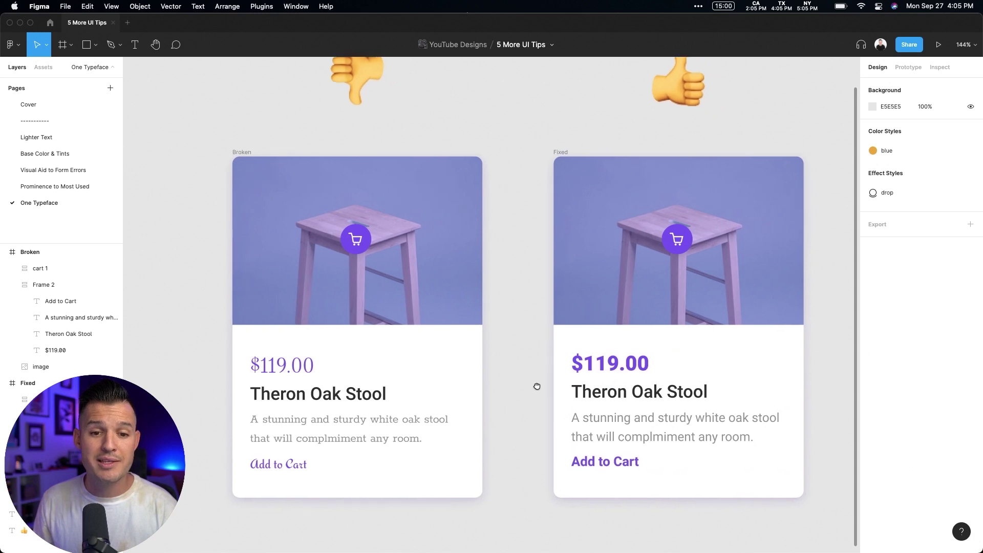
pyautogui.hscroll(2, 537, 392)
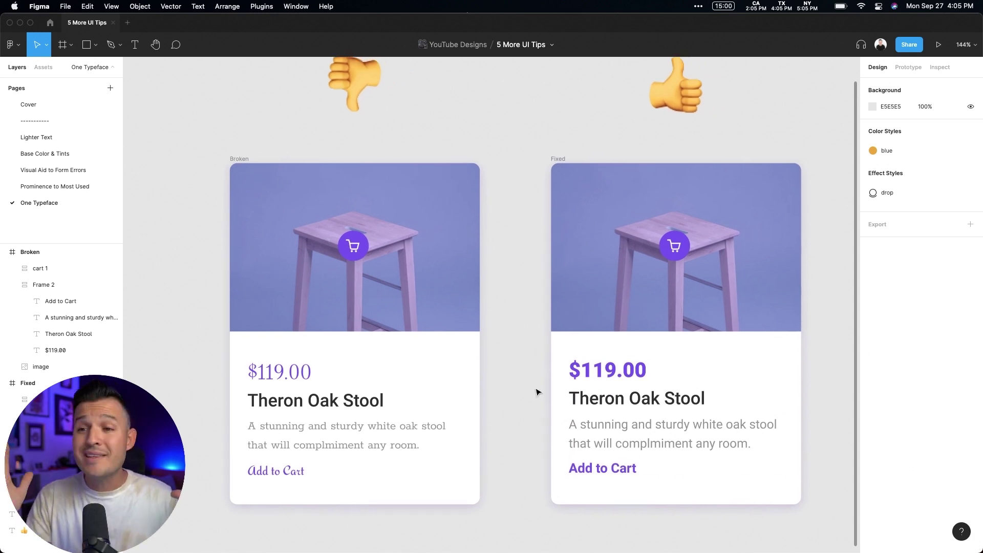